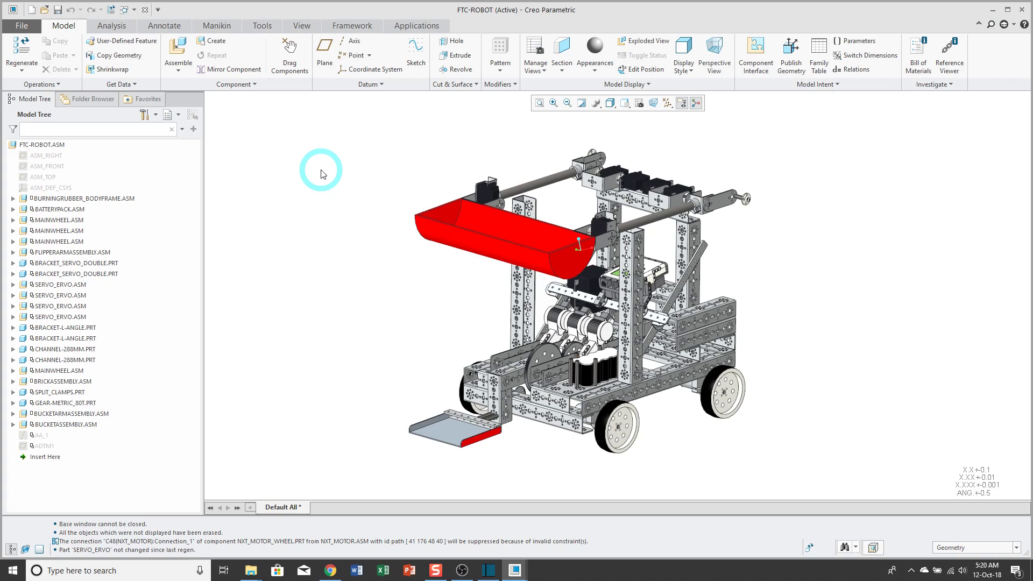
# Check the Quick Access Toolbar page in File > Options, cancel, then open its More Commands list
pyautogui.click(24, 27)
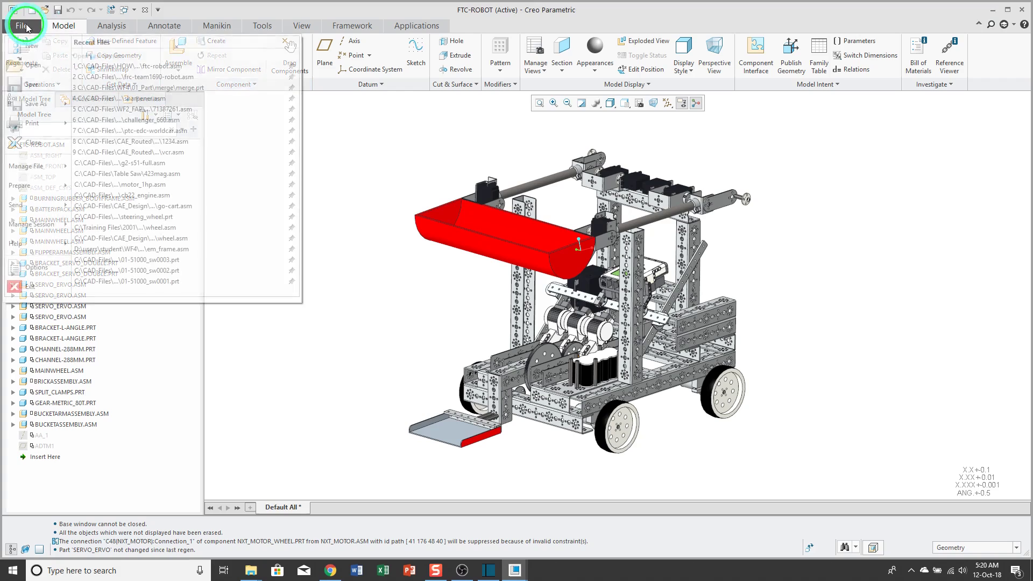
pyautogui.click(32, 269)
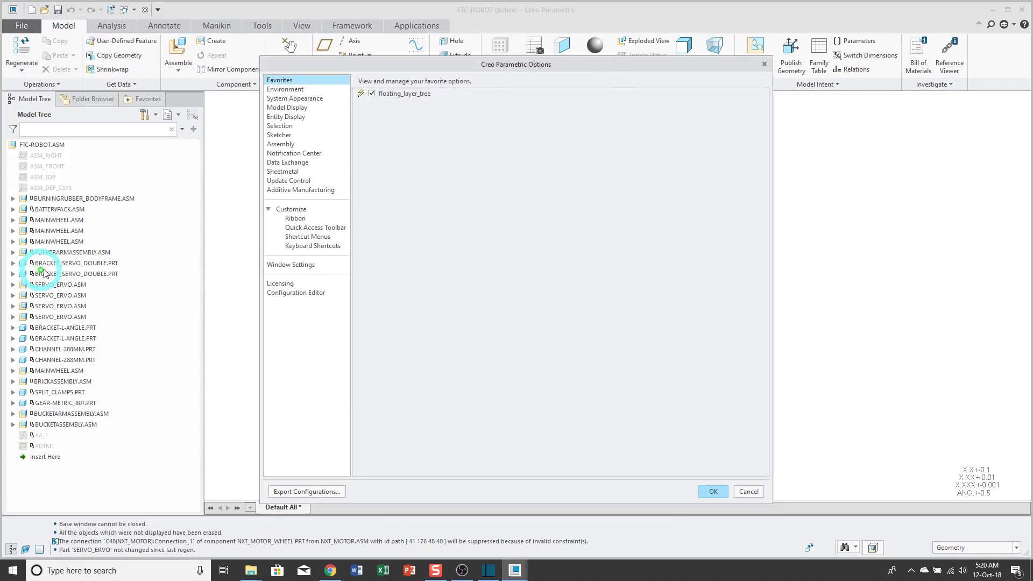
pyautogui.click(314, 228)
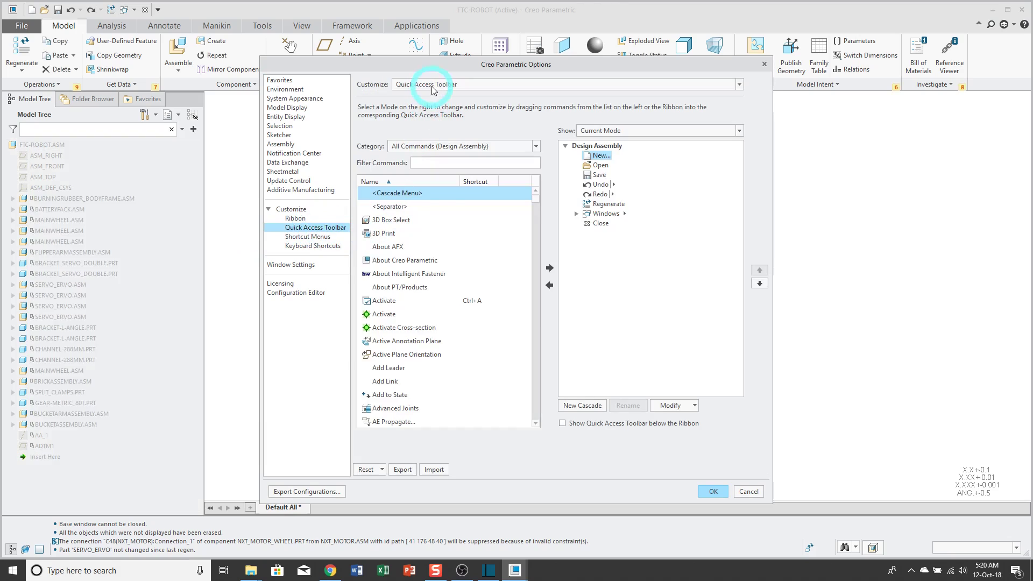
pyautogui.click(748, 491)
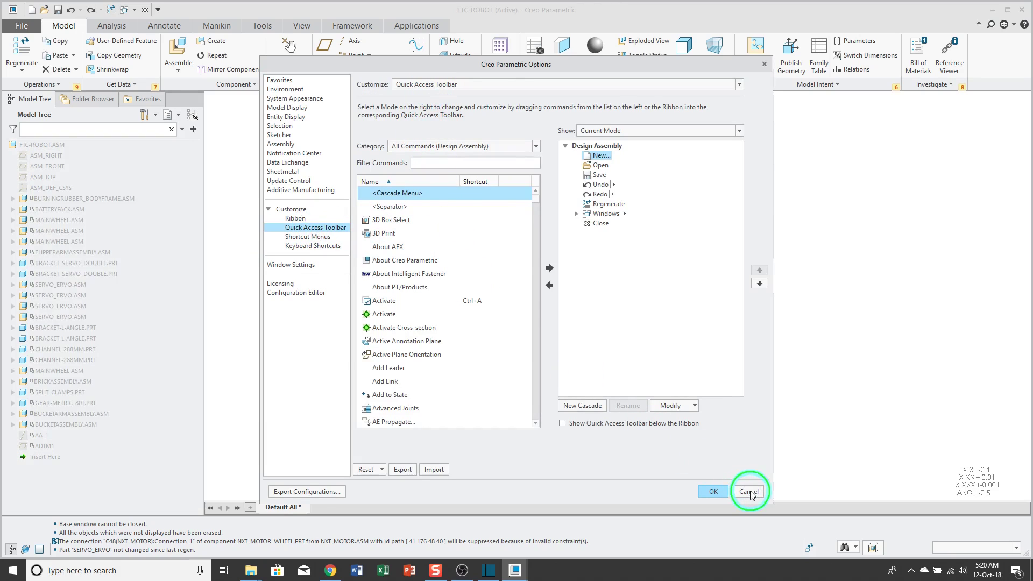
pyautogui.click(158, 10)
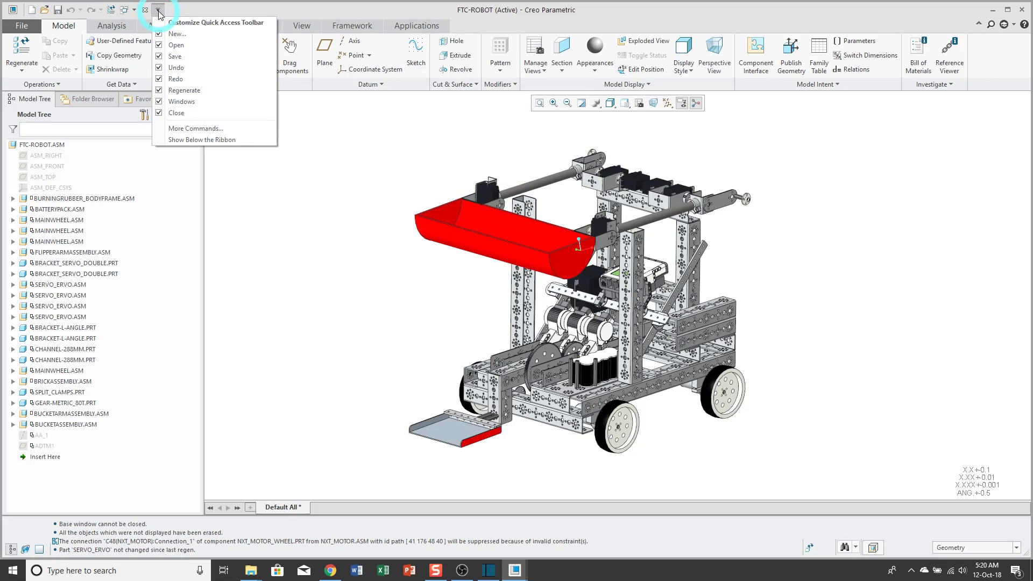
pyautogui.click(185, 130)
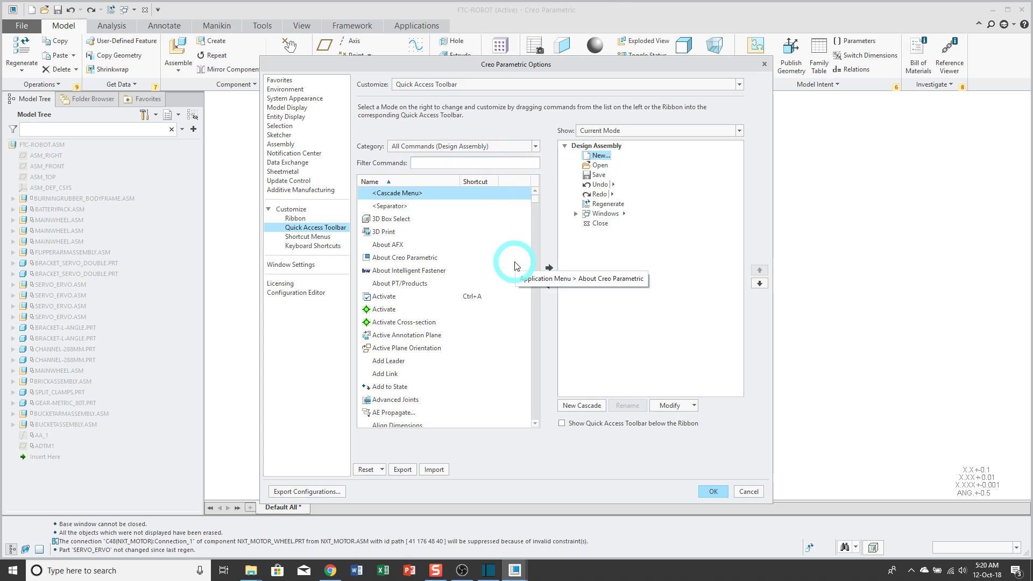
# Add Server management to the Quick Access Toolbar and move it five places down, below Close
pyautogui.scroll(-10, 516, 260)
pyautogui.moveTo(538, 206)
pyautogui.mouseDown()
pyautogui.moveTo(531, 361)
pyautogui.moveTo(490, 343)
pyautogui.mouseUp()
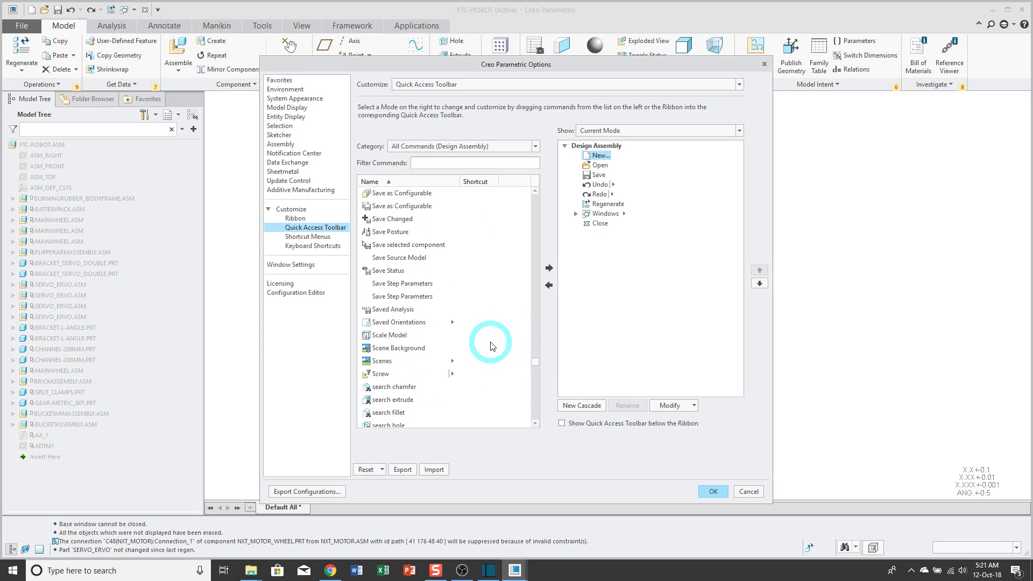
pyautogui.scroll(-4, 488, 350)
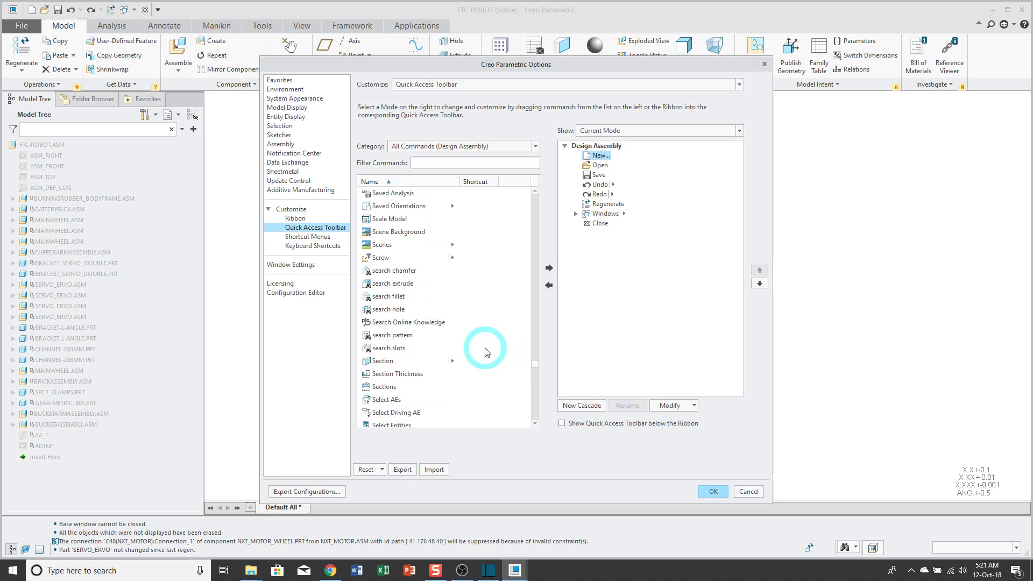
pyautogui.scroll(-4, 487, 352)
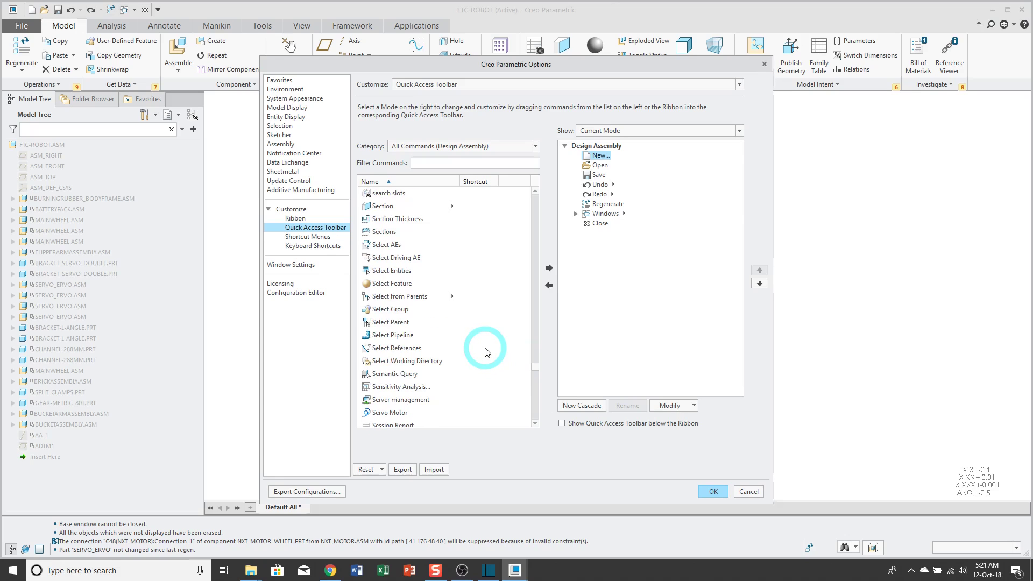
pyautogui.click(425, 360)
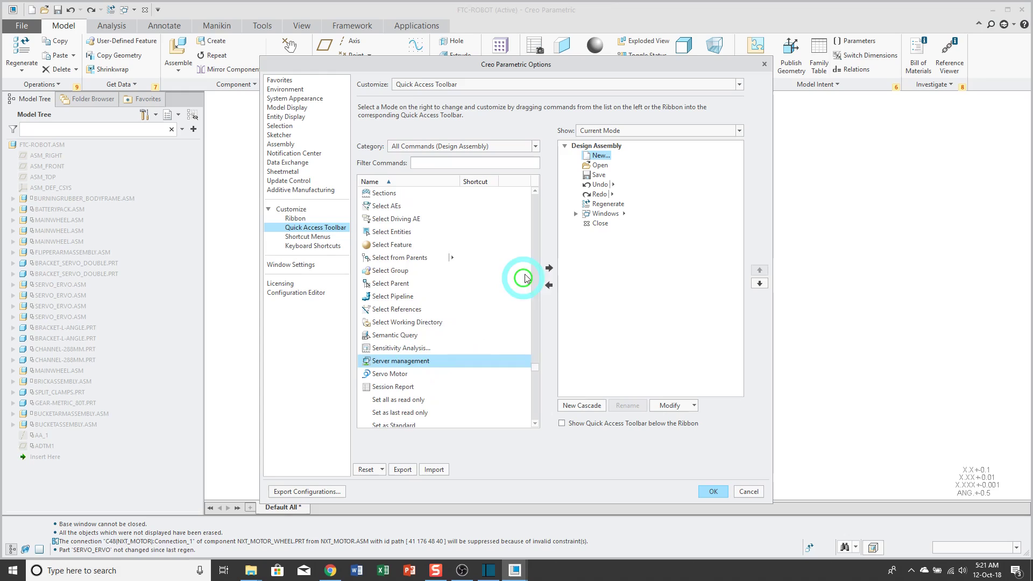
pyautogui.click(549, 268)
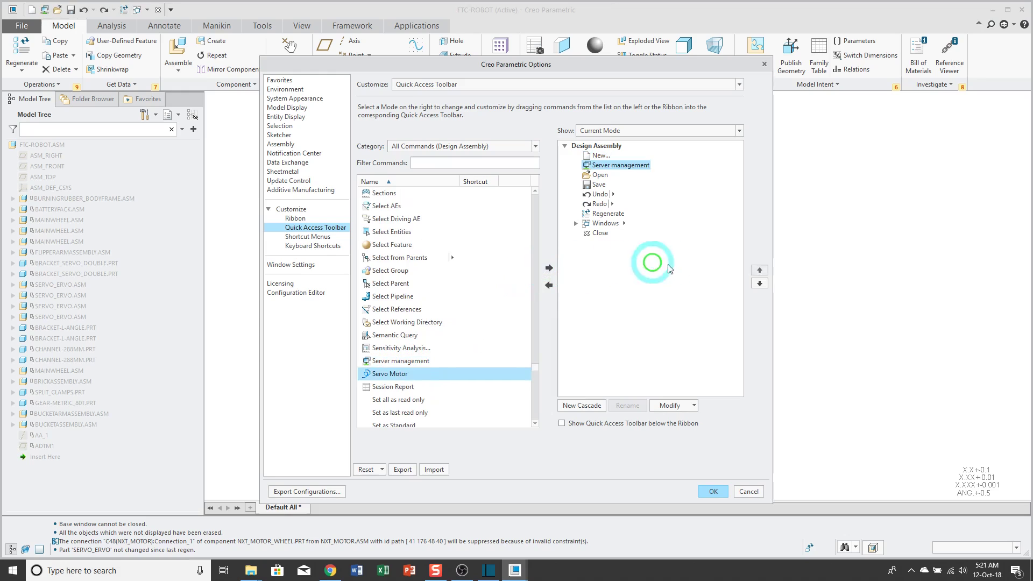
pyautogui.click(760, 284)
pyautogui.click(759, 285)
pyautogui.click(759, 284)
pyautogui.click(759, 284)
pyautogui.click(760, 284)
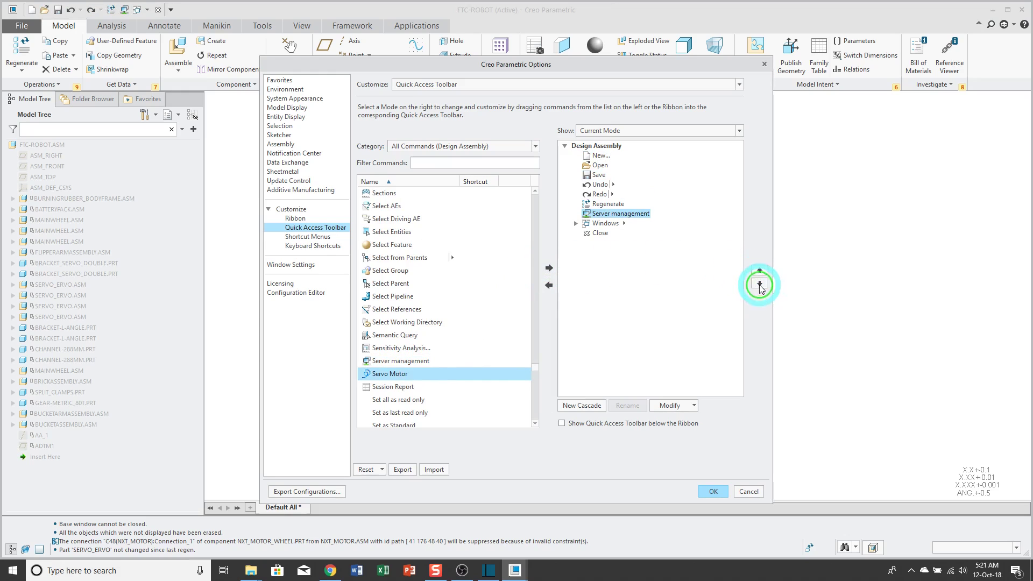
pyautogui.click(759, 284)
pyautogui.click(760, 284)
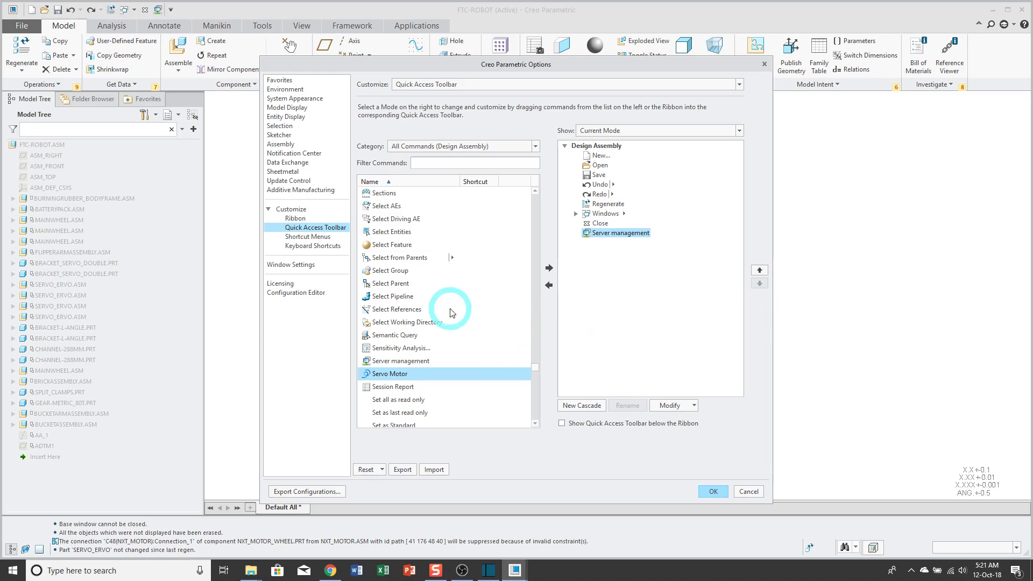
# Add Erase Not Displayed to the toolbar, moved up two places to sit after Windows
pyautogui.moveTo(535, 367); pyautogui.dragTo(506, 278)
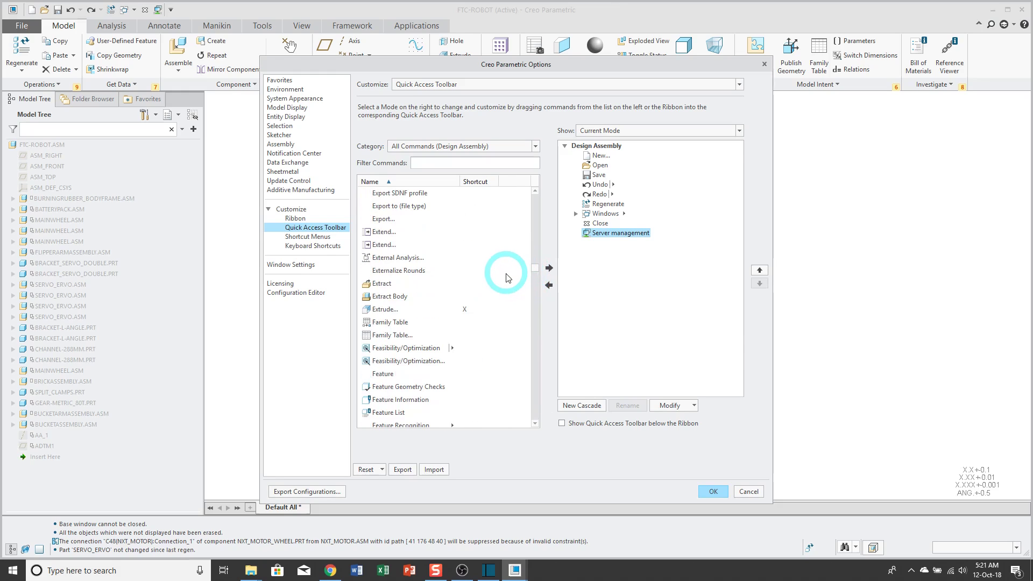
pyautogui.scroll(4, 506, 278)
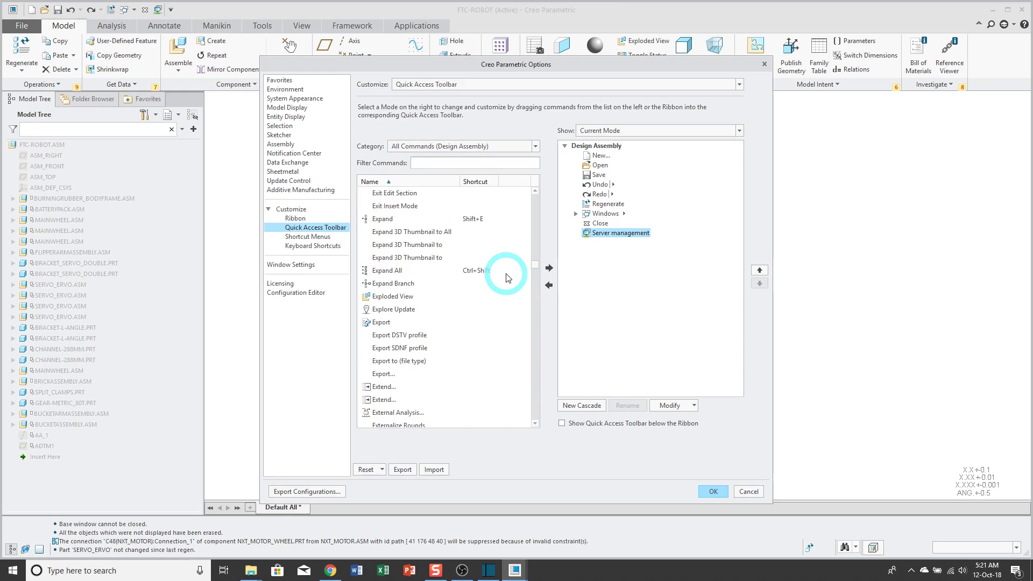
pyautogui.scroll(3, 506, 278)
pyautogui.scroll(1, 505, 278)
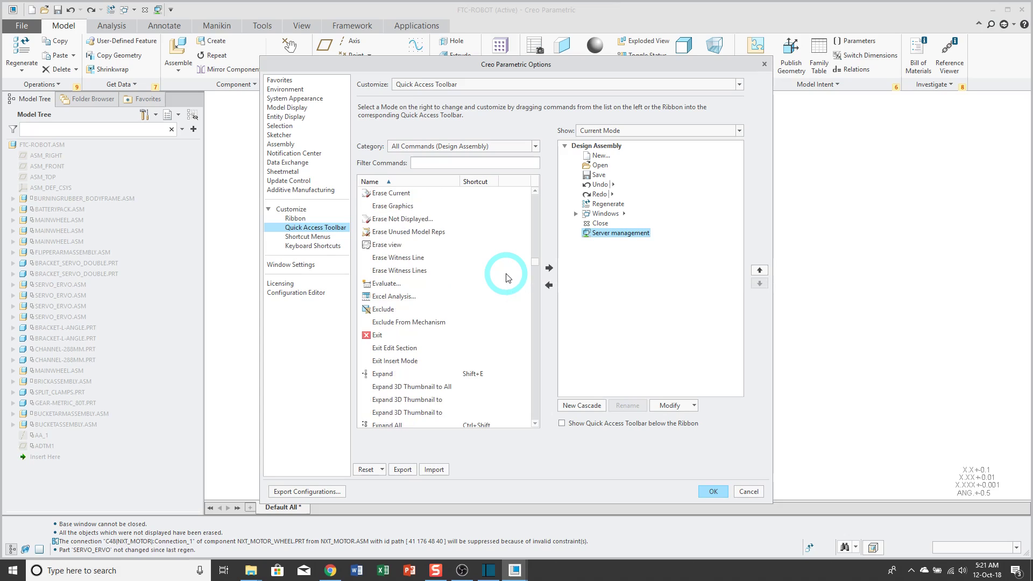
pyautogui.click(401, 219)
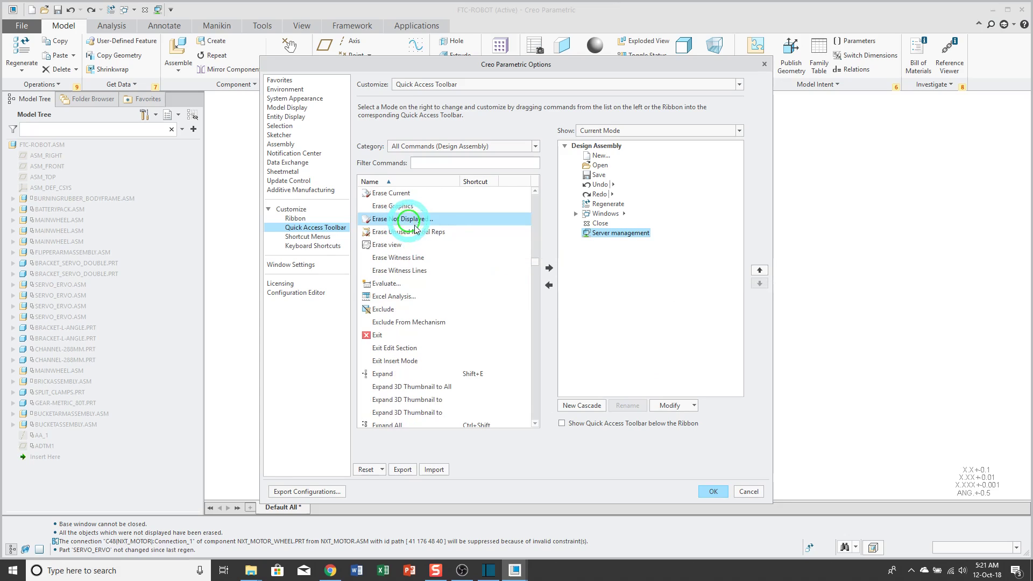
pyautogui.click(549, 268)
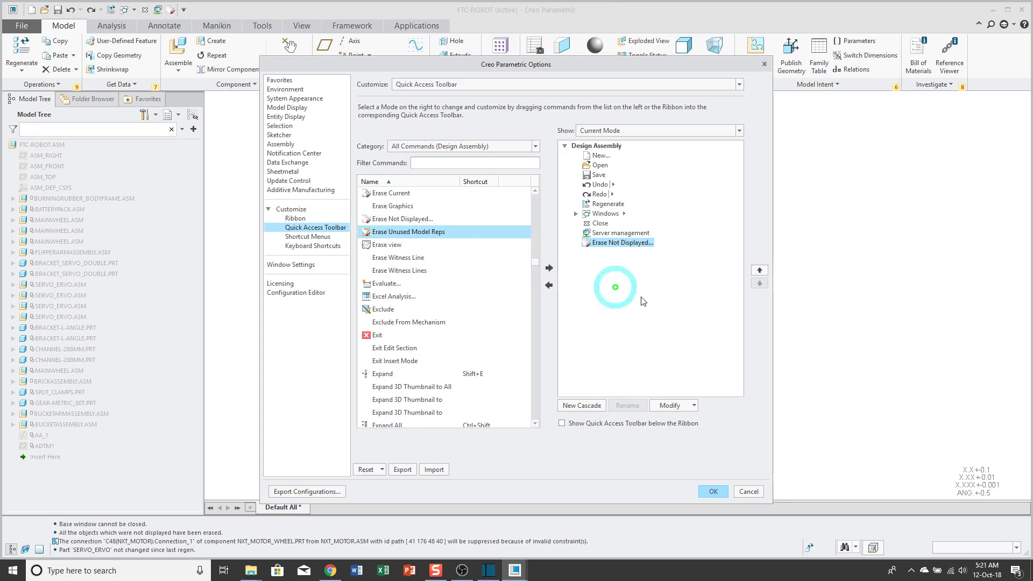
pyautogui.click(760, 270)
pyautogui.click(760, 270)
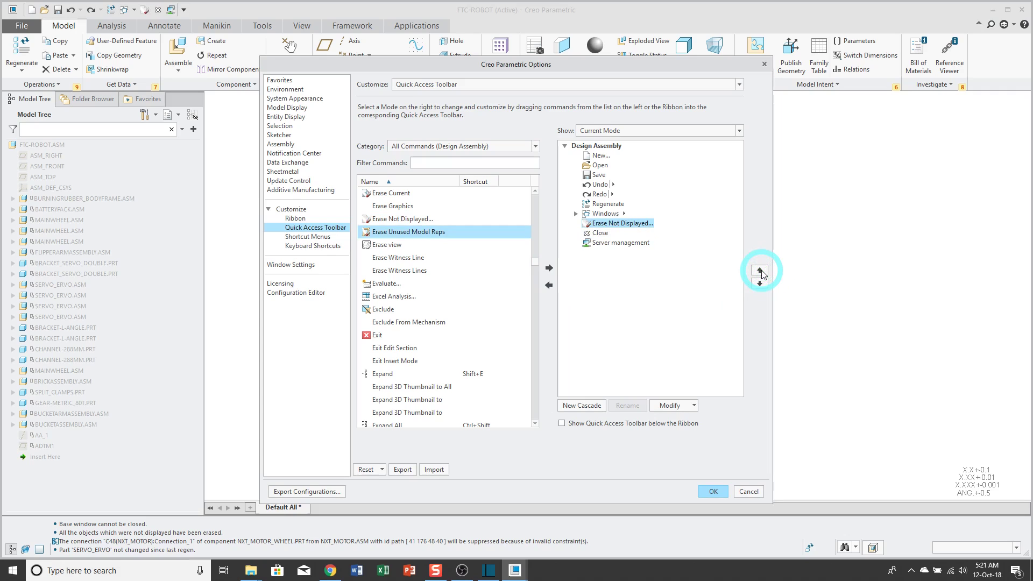
# Add Layers to the toolbar, moved up two places to sit right after Regenerate
pyautogui.click(534, 269)
pyautogui.moveTo(535, 271); pyautogui.dragTo(536, 290)
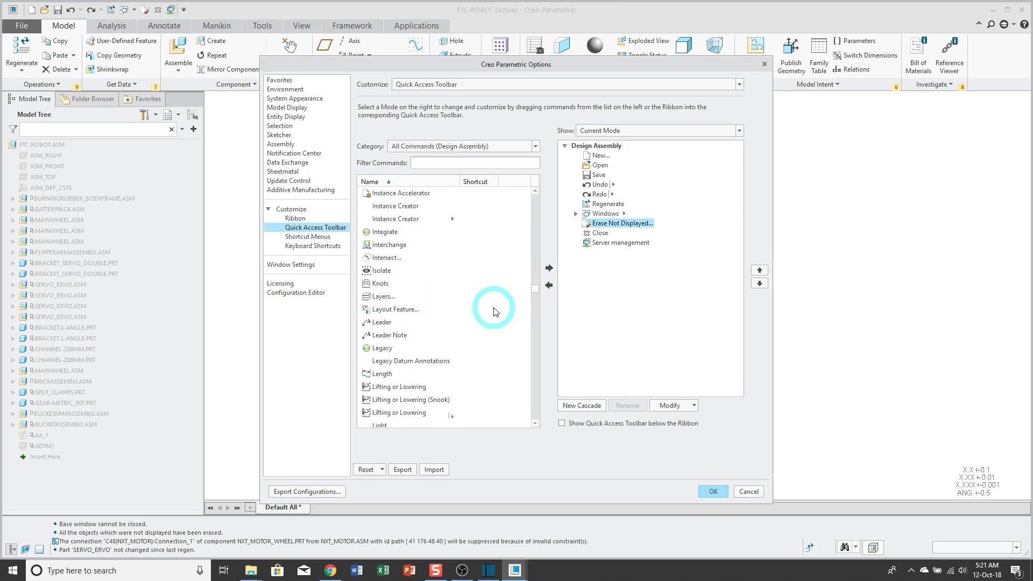
pyautogui.scroll(-3, 495, 311)
pyautogui.scroll(2, 495, 311)
pyautogui.scroll(4, 495, 311)
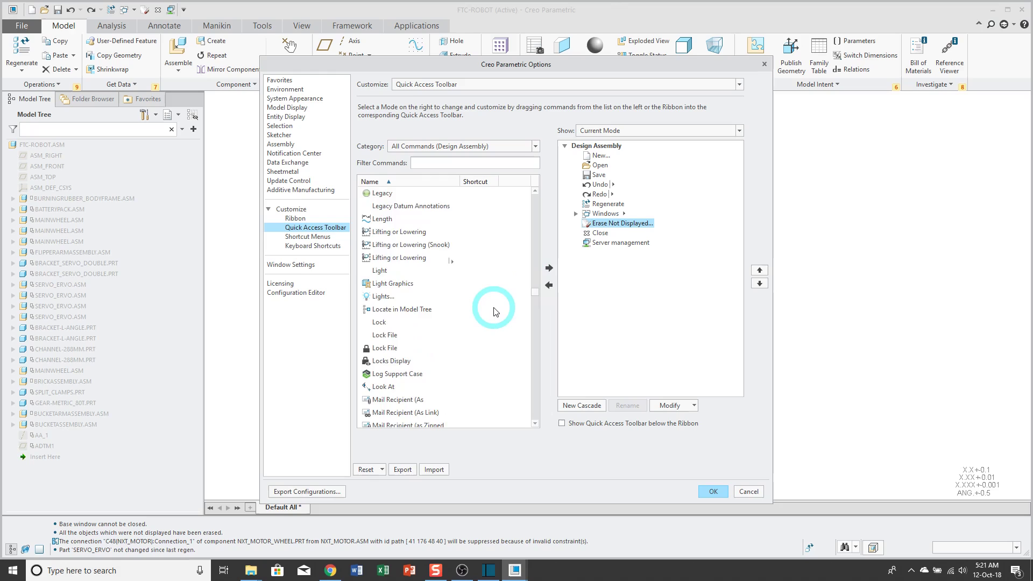
pyautogui.click(391, 258)
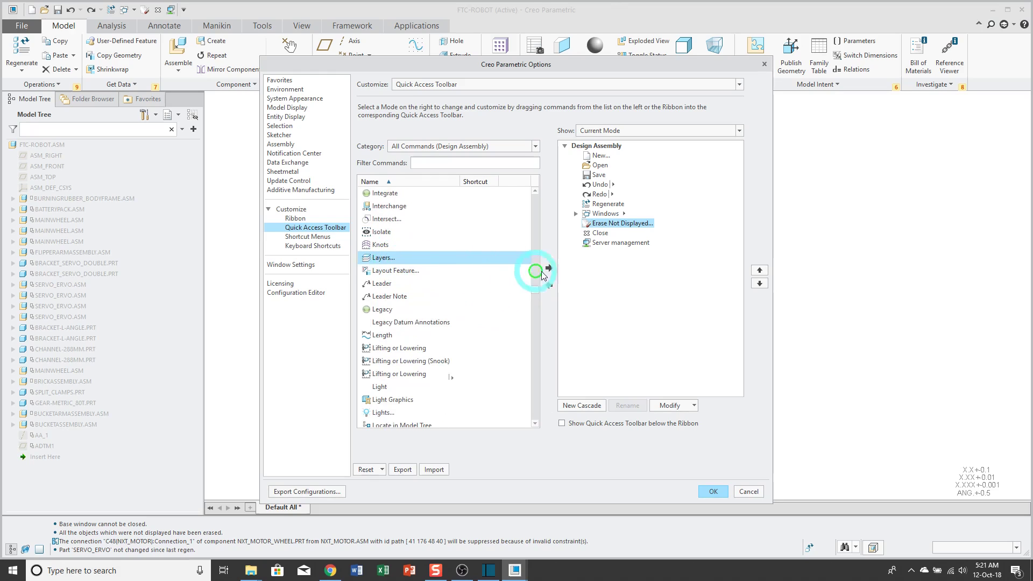
pyautogui.click(548, 268)
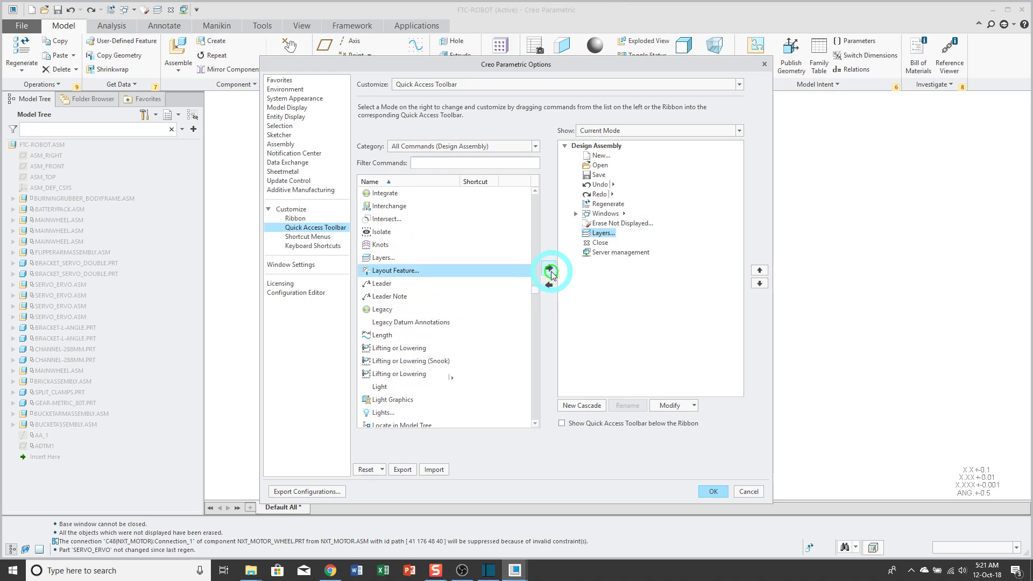
pyautogui.click(760, 270)
pyautogui.click(760, 271)
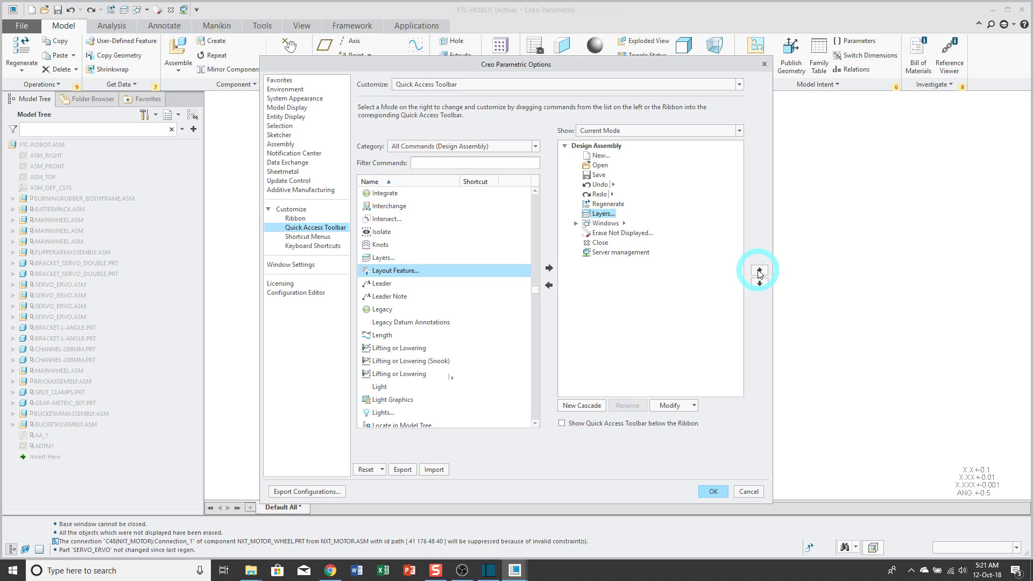
# Filter the commands by 'pub' and add Publish Geometry, moved up above Layers
pyautogui.click(487, 162)
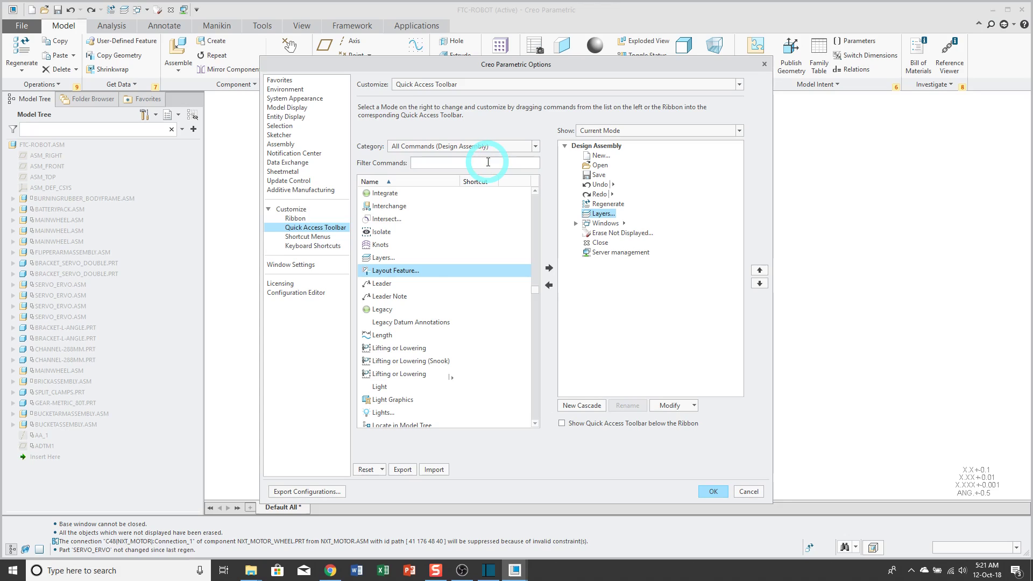
pyautogui.write('pub')
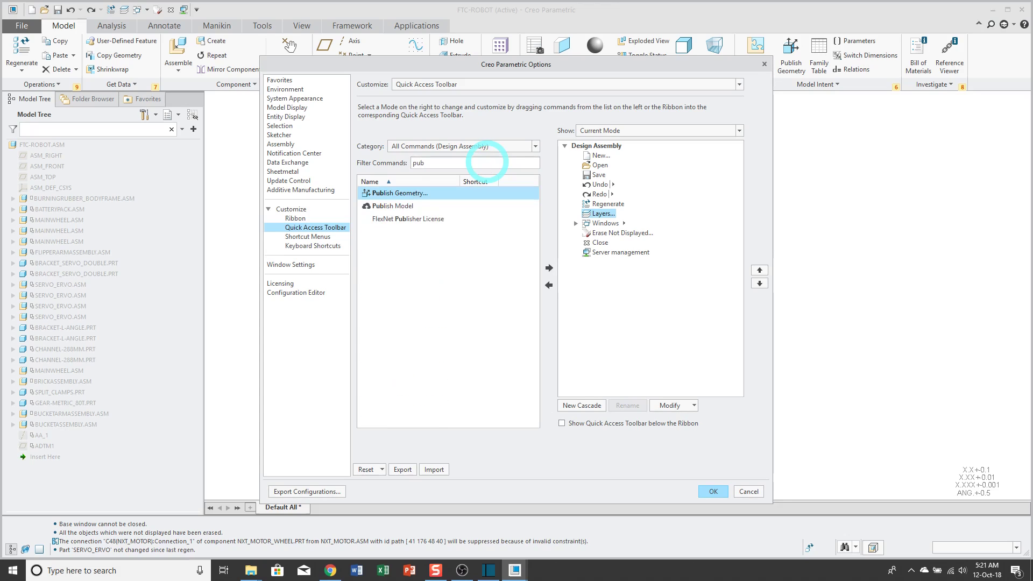
pyautogui.click(549, 268)
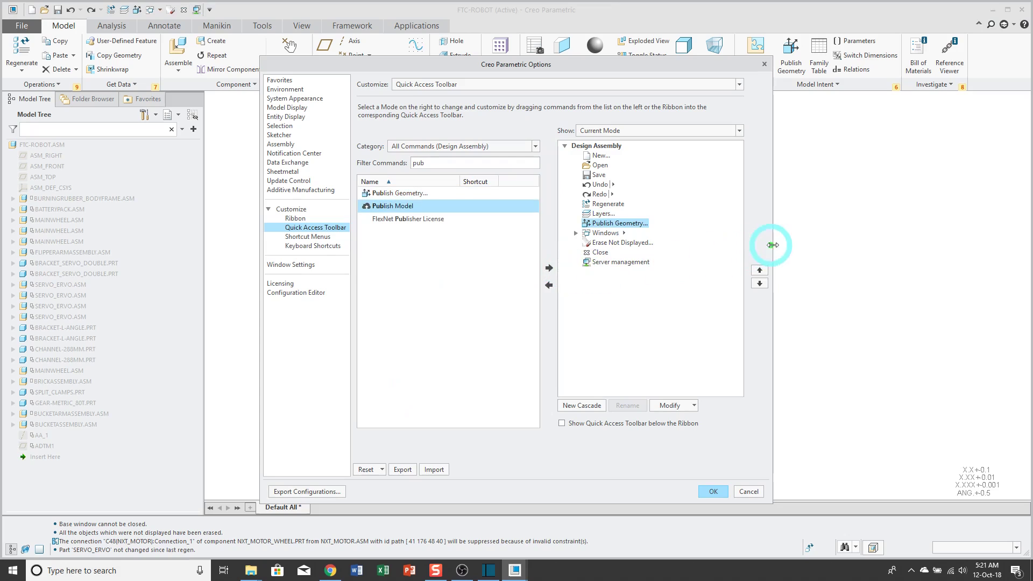
pyautogui.click(758, 271)
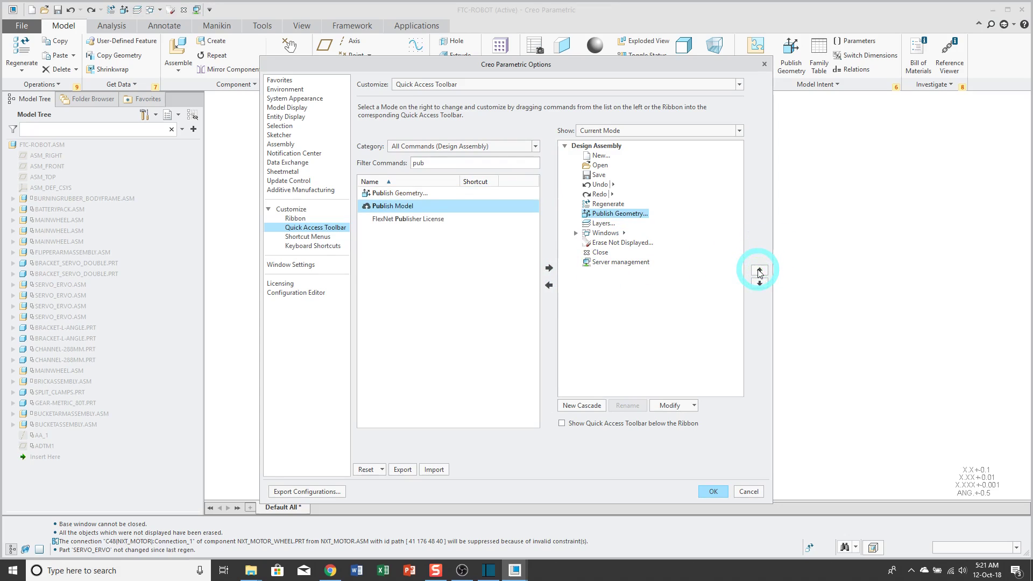
pyautogui.click(437, 163)
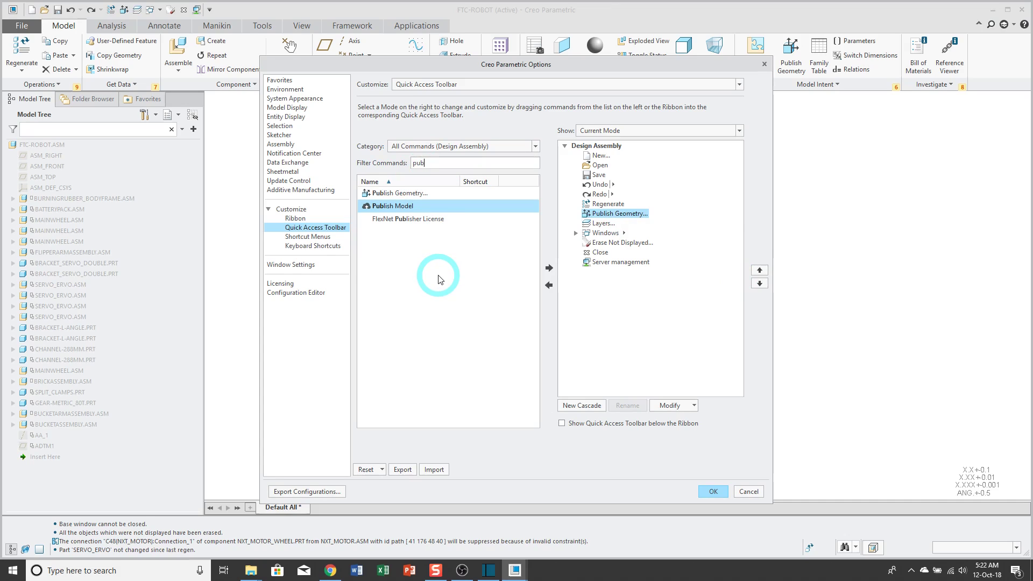
# Filter the commands by 'model' and add Model Properties, moved up above Publish Geometry
pyautogui.press('BackSpace')
pyautogui.press('BackSpace')
pyautogui.press('BackSpace')
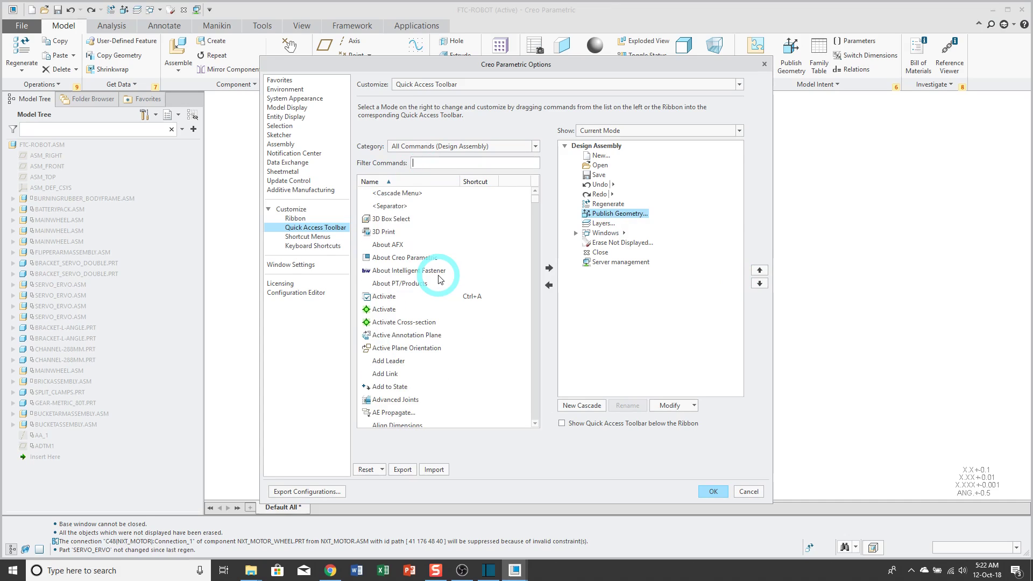
pyautogui.write('model')
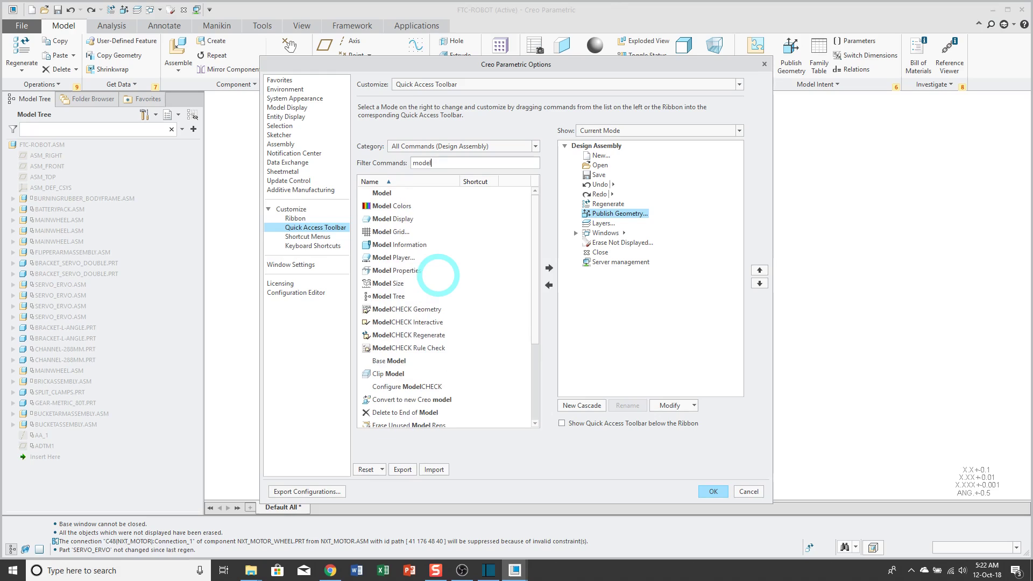
pyautogui.click(425, 271)
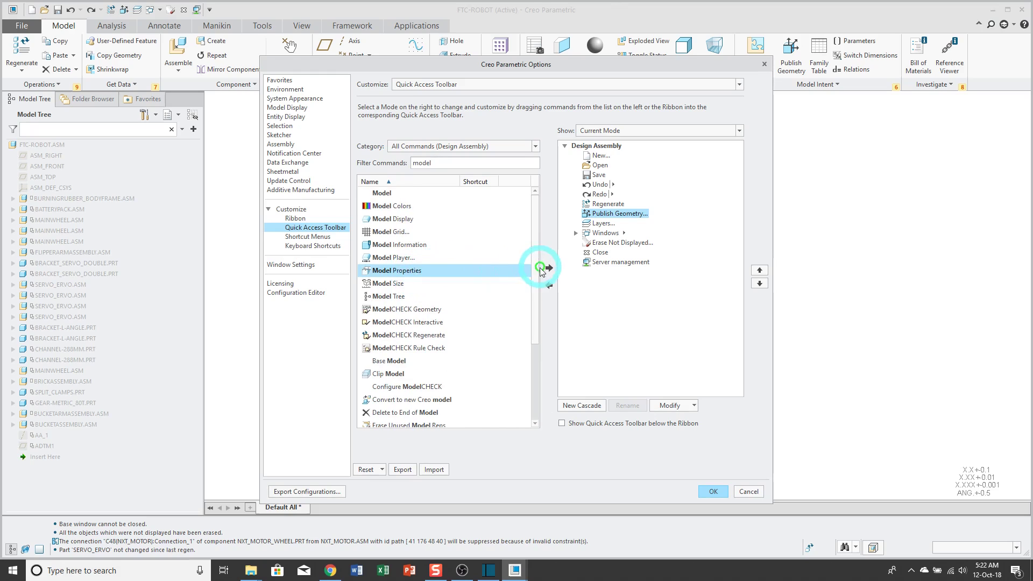
pyautogui.click(546, 268)
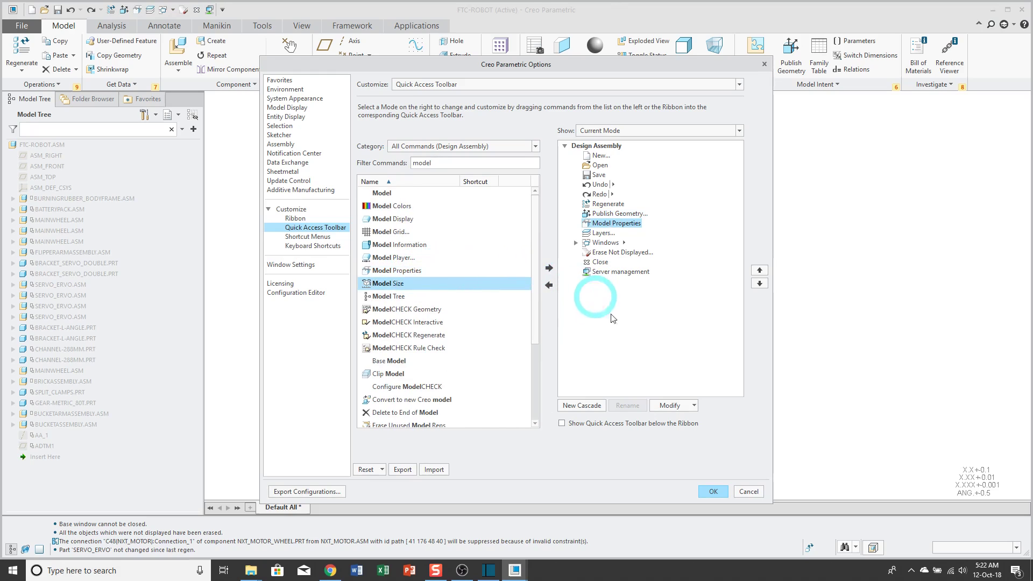
pyautogui.click(759, 270)
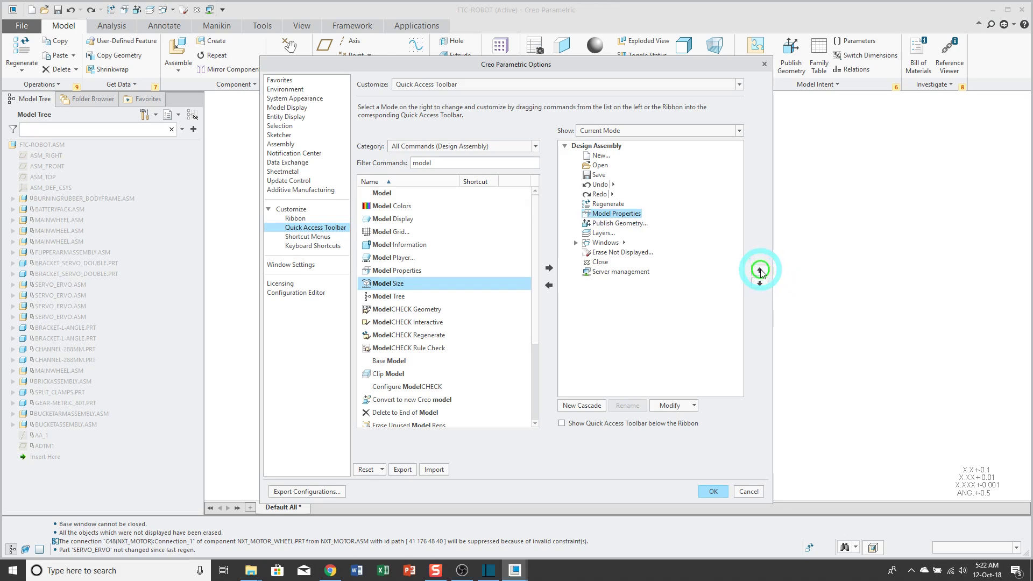
# Apply the toolbar changes with OK, then open the BATTERY-PACK part and close it again
pyautogui.click(713, 491)
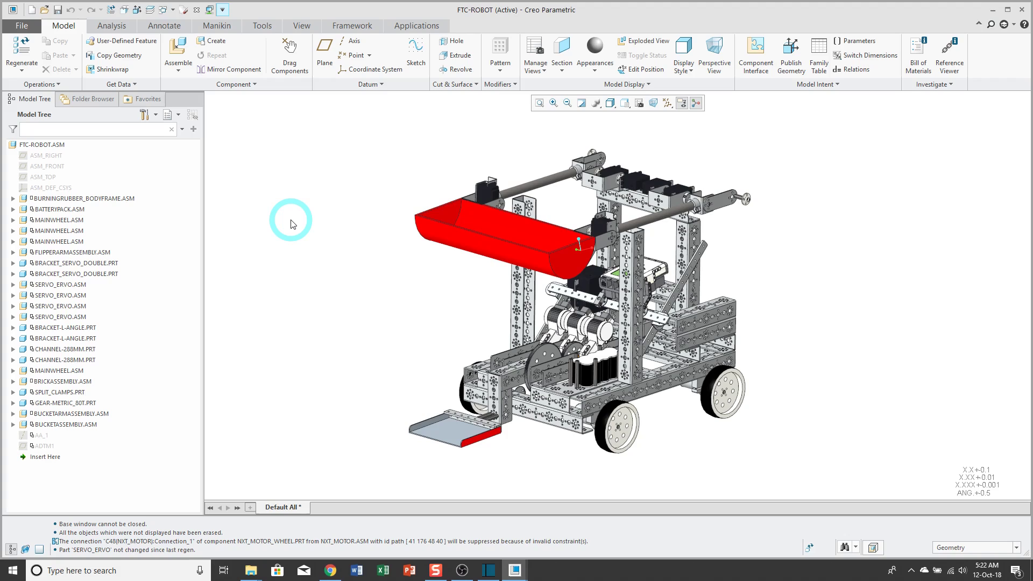
pyautogui.click(588, 381)
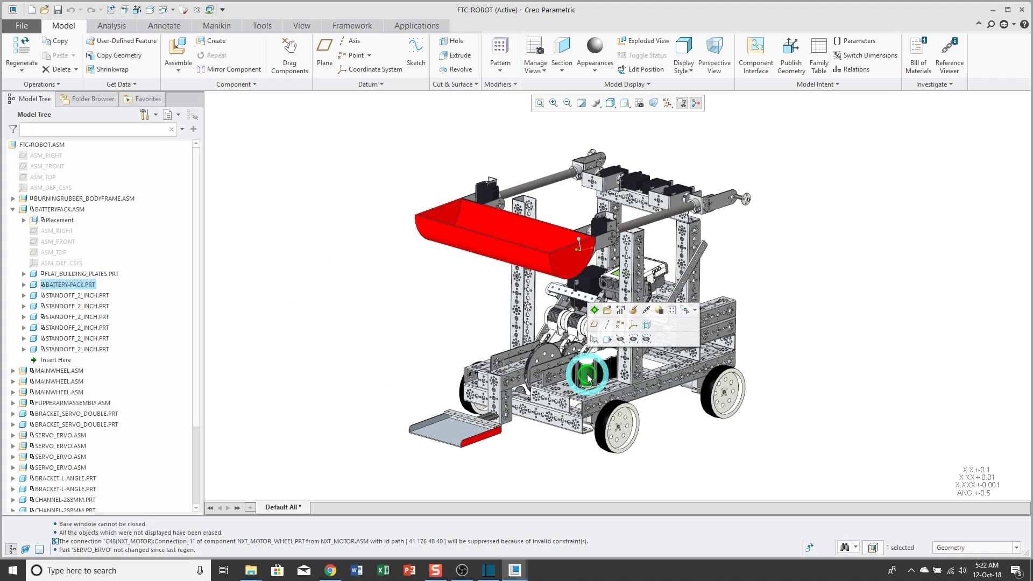
pyautogui.click(607, 311)
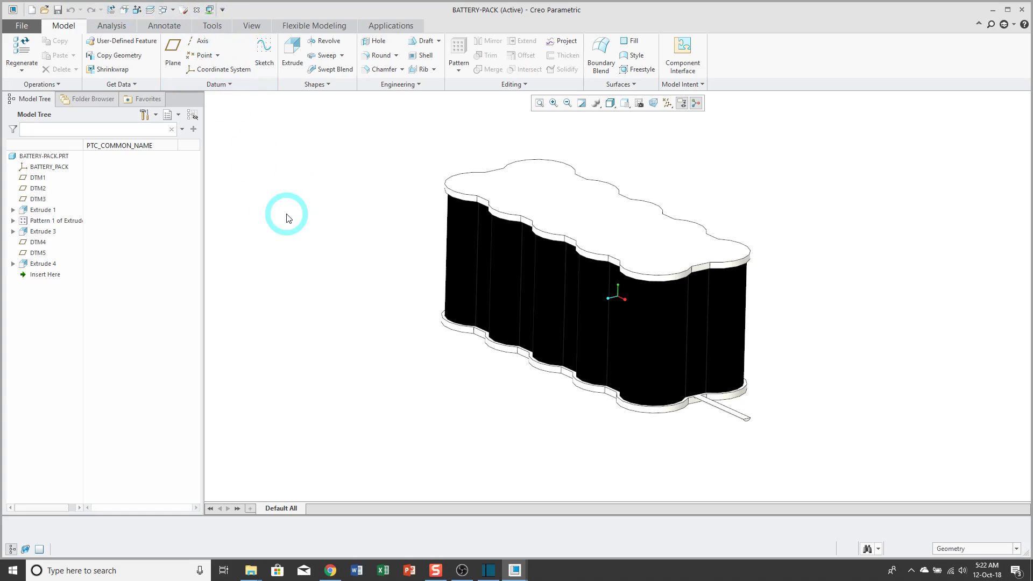
pyautogui.click(197, 9)
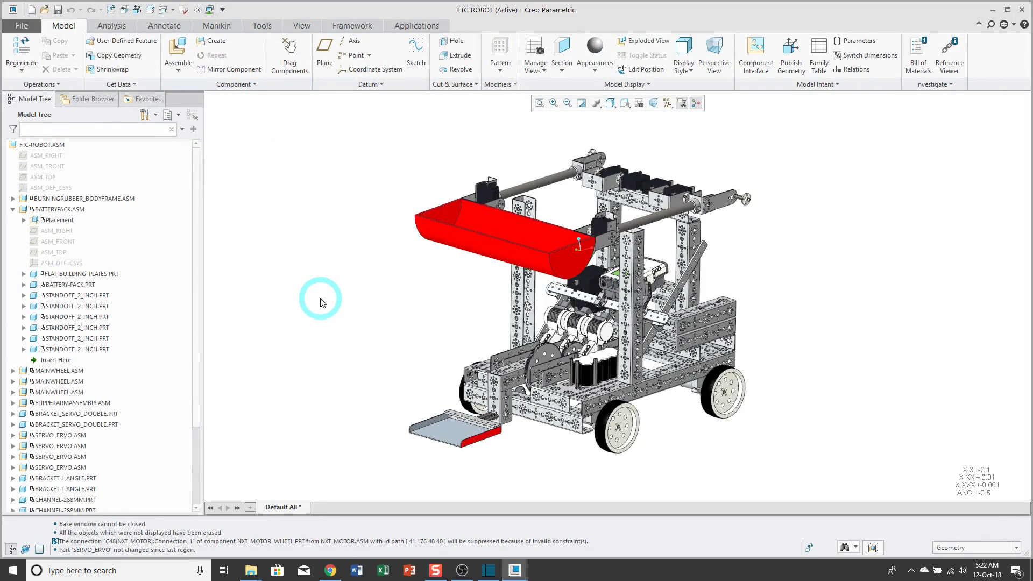
# Zoom in, select the green channel on the frame, and open CHANNEL-288MM from the mini toolbar
pyautogui.scroll(5, 573, 431)
pyautogui.click(562, 418)
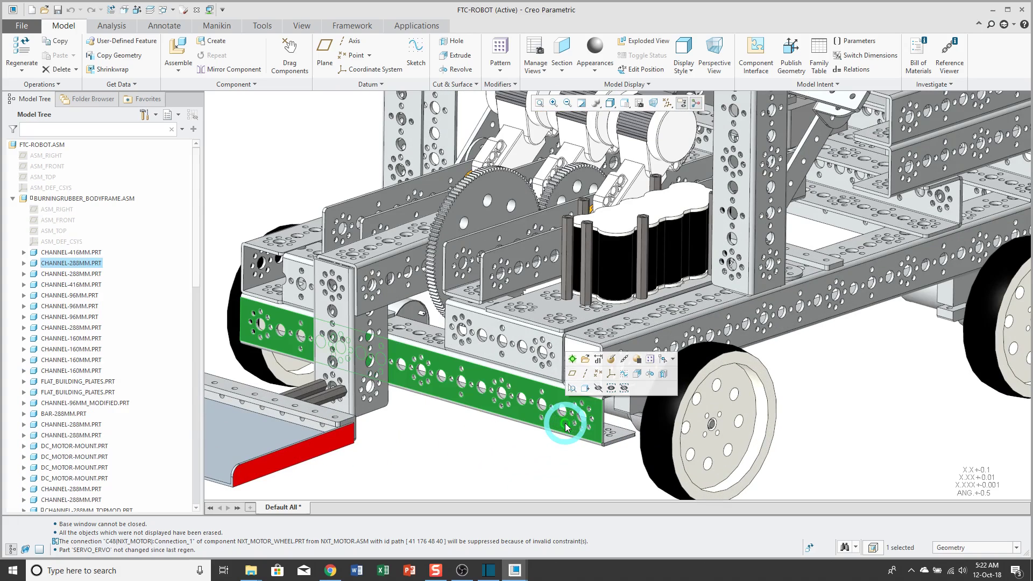
pyautogui.click(584, 361)
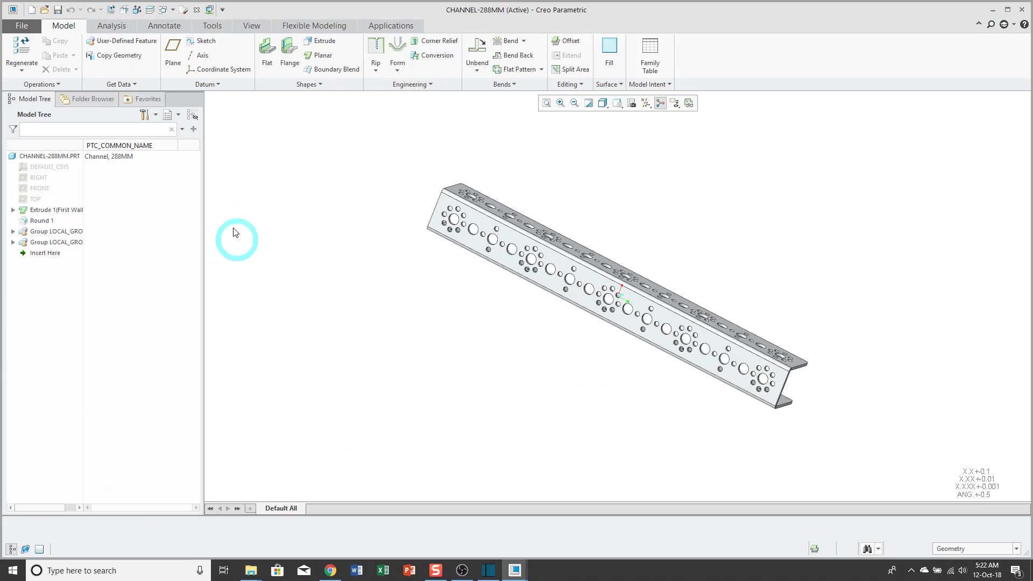